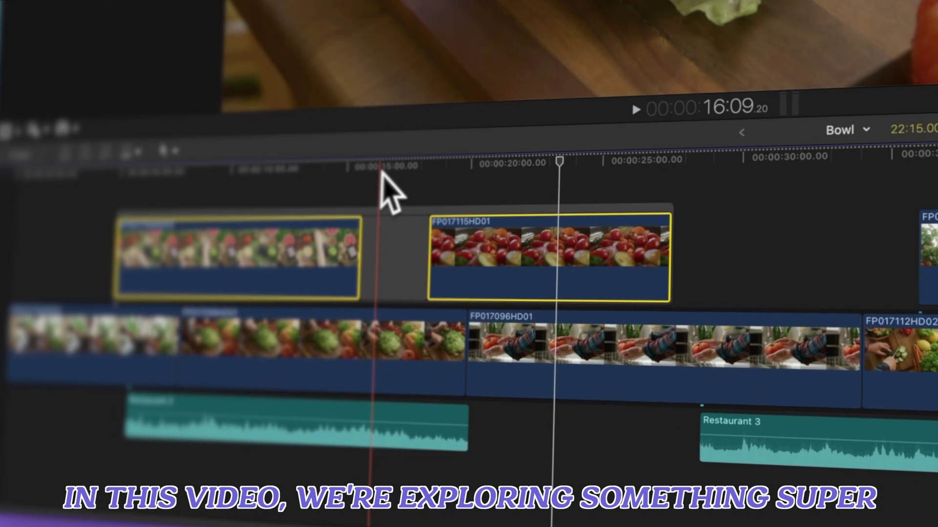
- Group the selected clips into a storyline with ⌘G and trim the first clip's start
key(super+g)
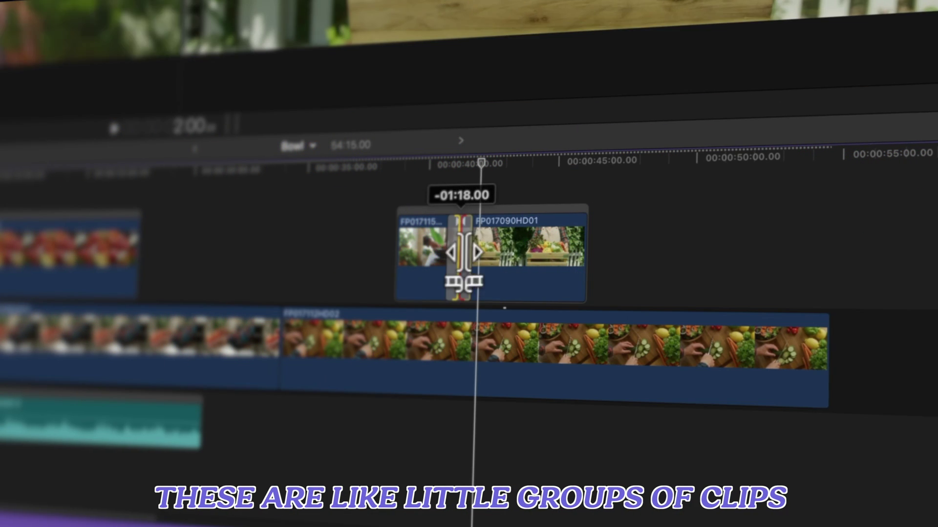
drag(504, 256, 505, 257)
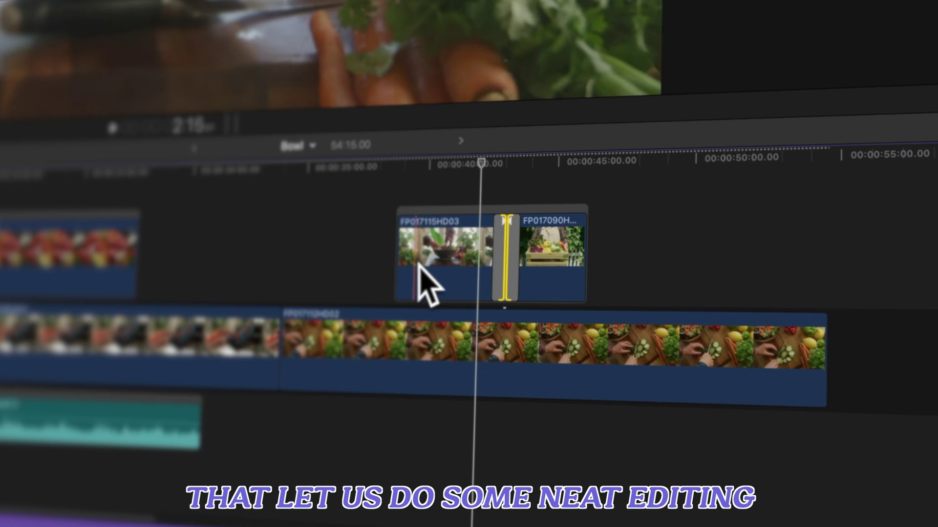
drag(402, 260, 426, 260)
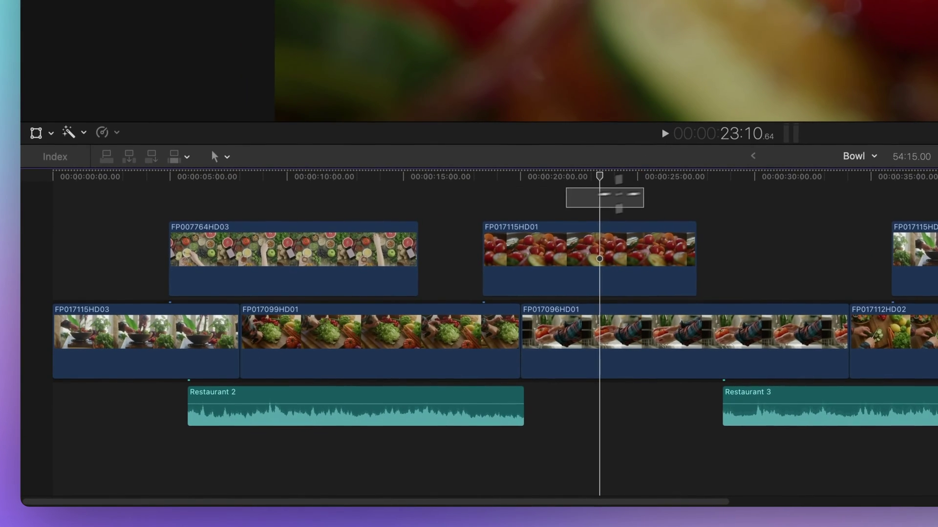
- Group FP007764HD03 and FP017115HD01 into a storyline, then select the storyline and its gap
drag(618, 195, 367, 249)
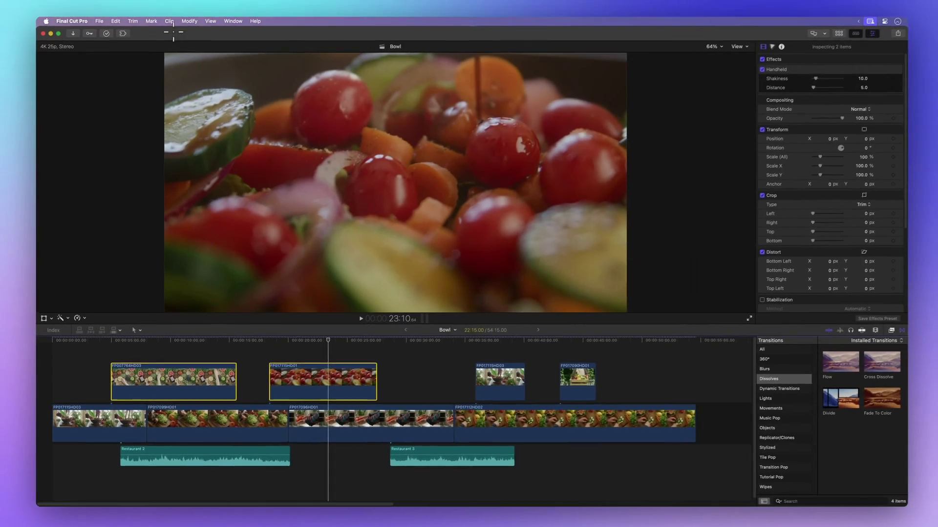
click(169, 22)
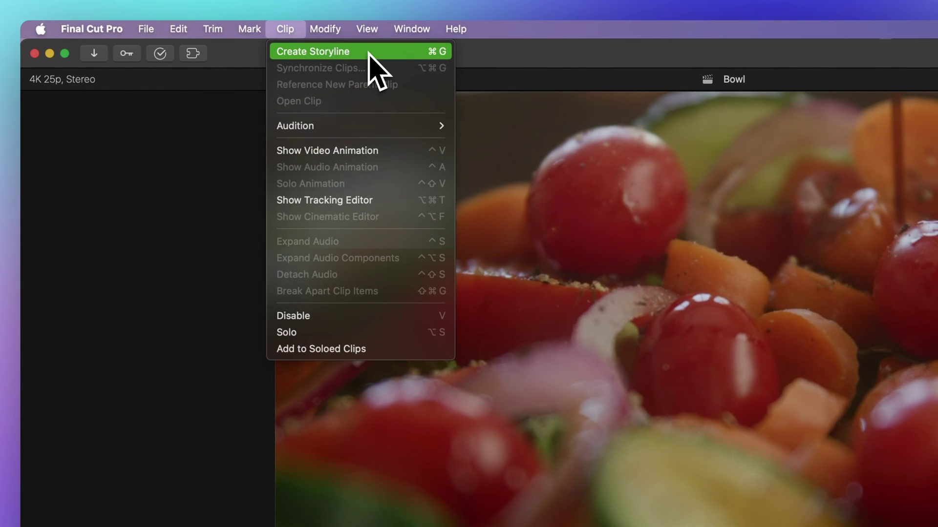
key(super+g)
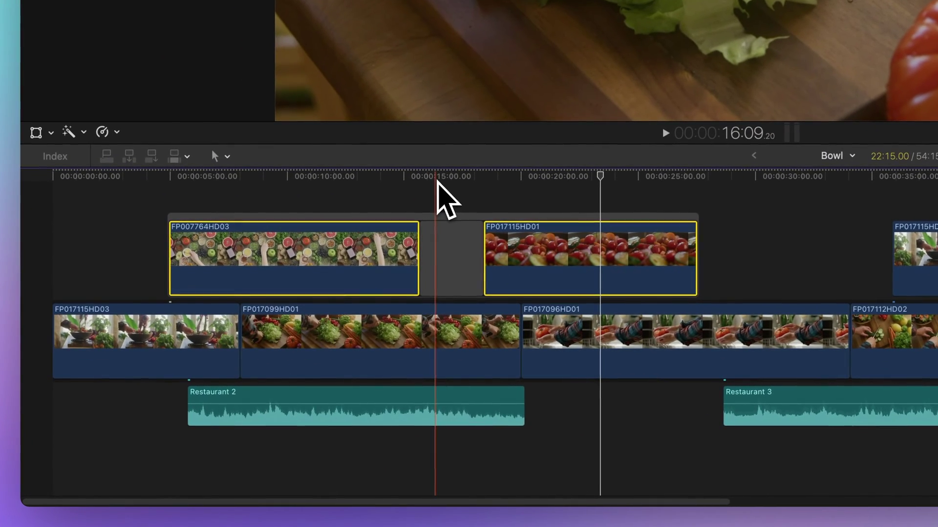
click(443, 216)
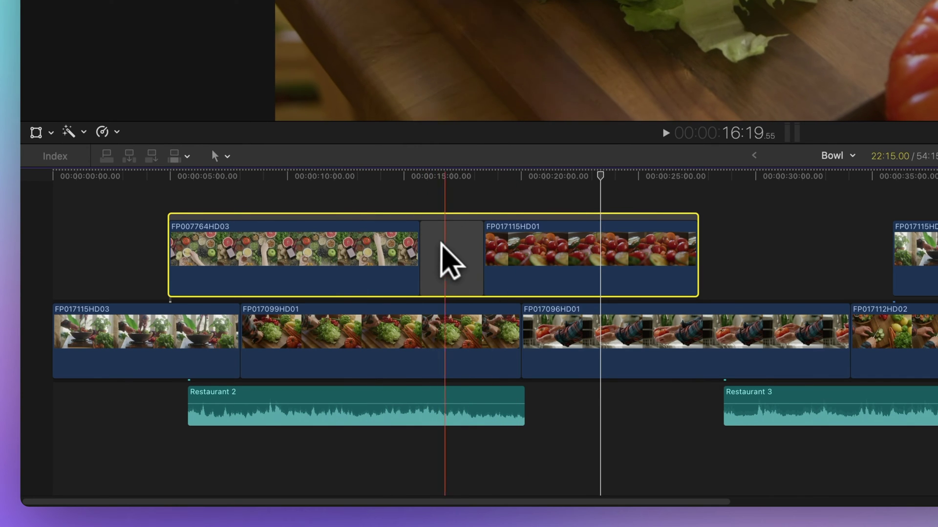
click(448, 252)
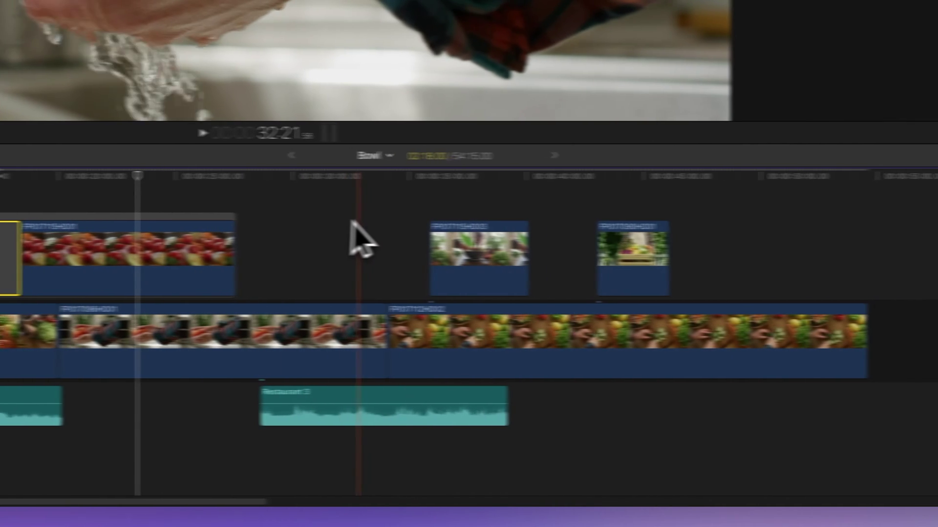
- Make storylines of FP017115HD03 beside FP017090HD01, and Restaurant 3 right after Restaurant 2
key(g)
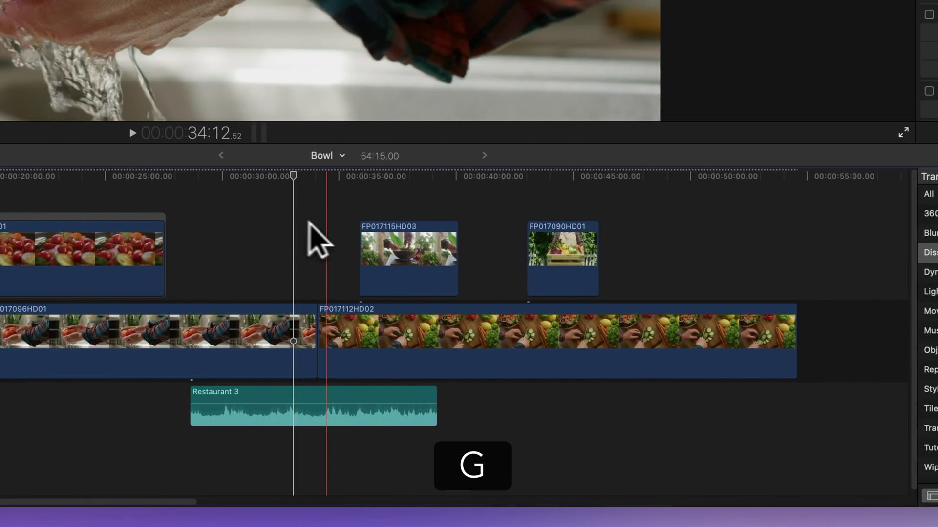
drag(388, 251, 465, 258)
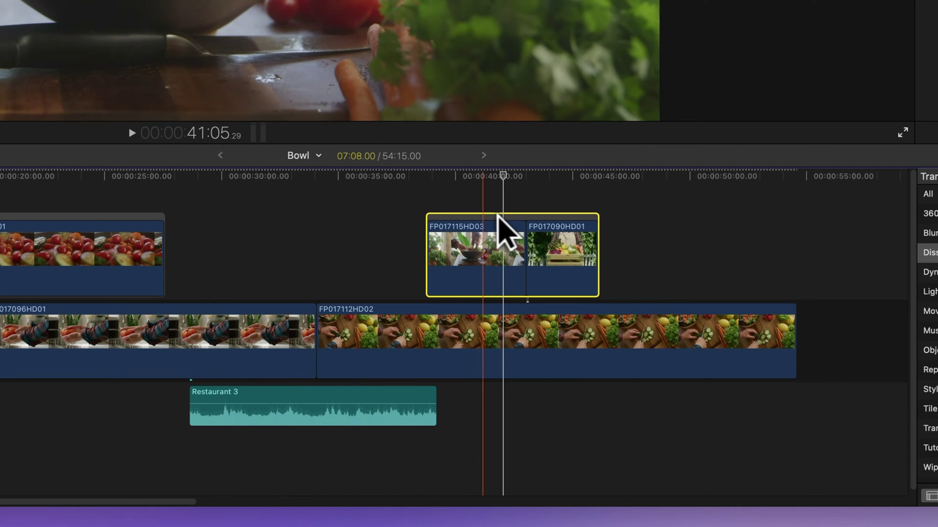
scroll(484, 235, left, 5)
key(g)
click(714, 402)
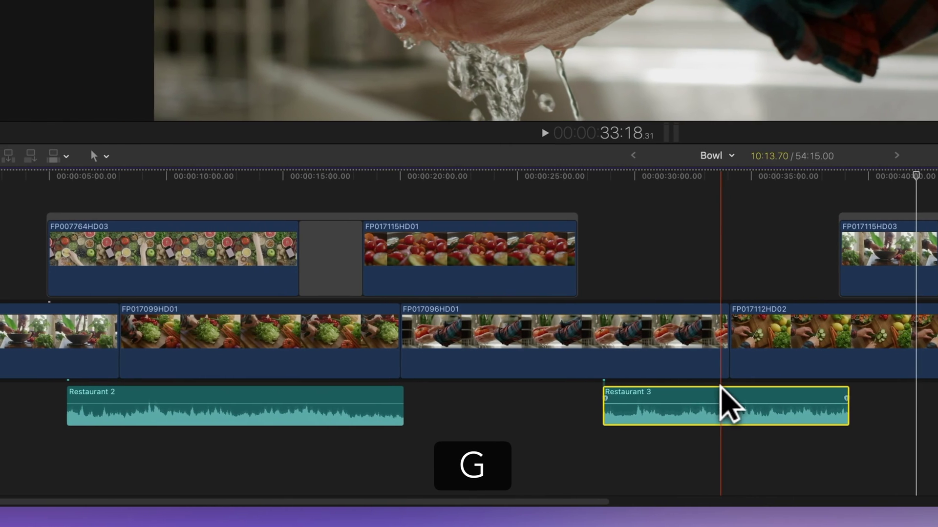
drag(714, 402, 516, 411)
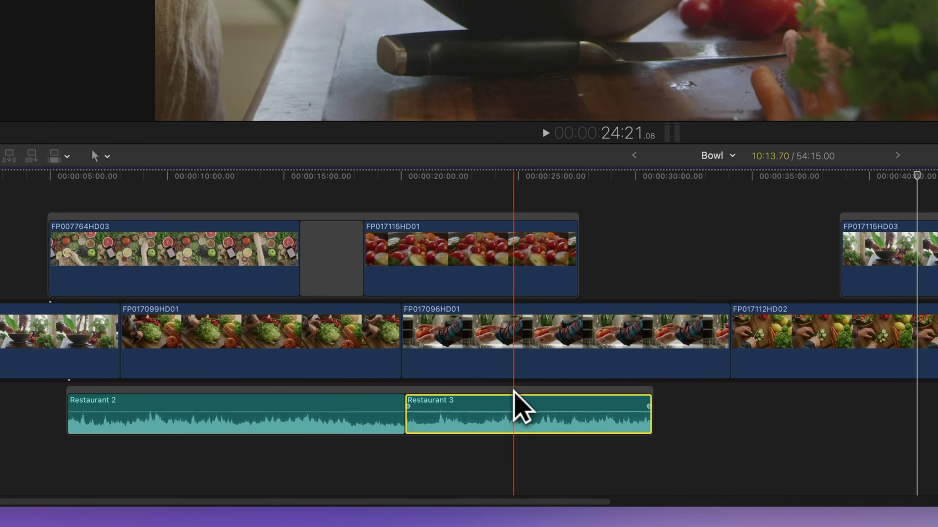
click(512, 387)
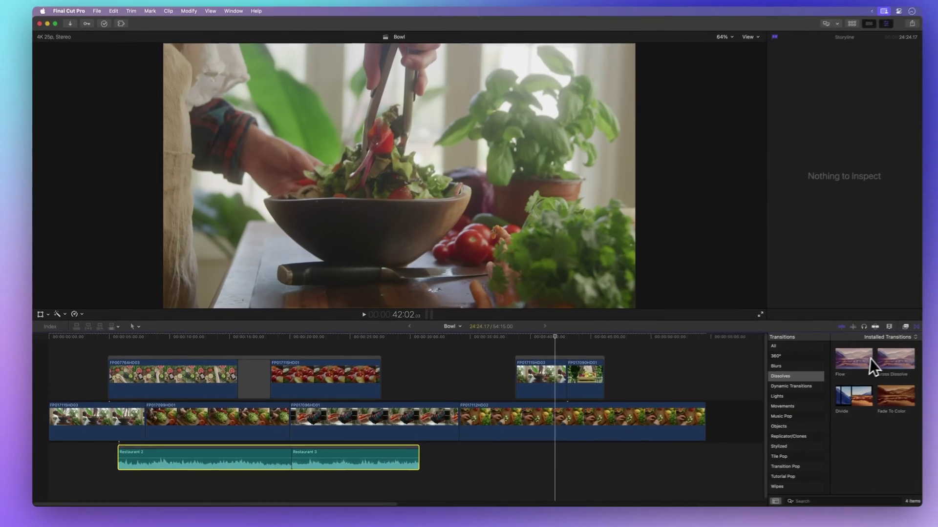
- Drop a Dissolve between FP017115HD03 and FP017090HD01, shift the edit, and trim FP017115HD03's start
mouse_move(869, 358)
mouse_down()
mouse_move(670, 381)
mouse_move(557, 377)
mouse_up()
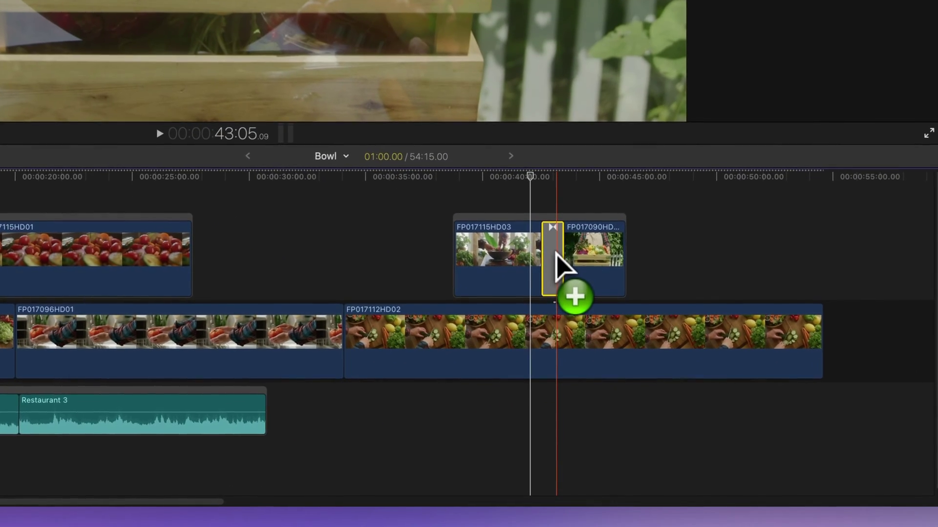
mouse_move(555, 253)
mouse_down()
mouse_move(507, 272)
mouse_move(561, 251)
mouse_up()
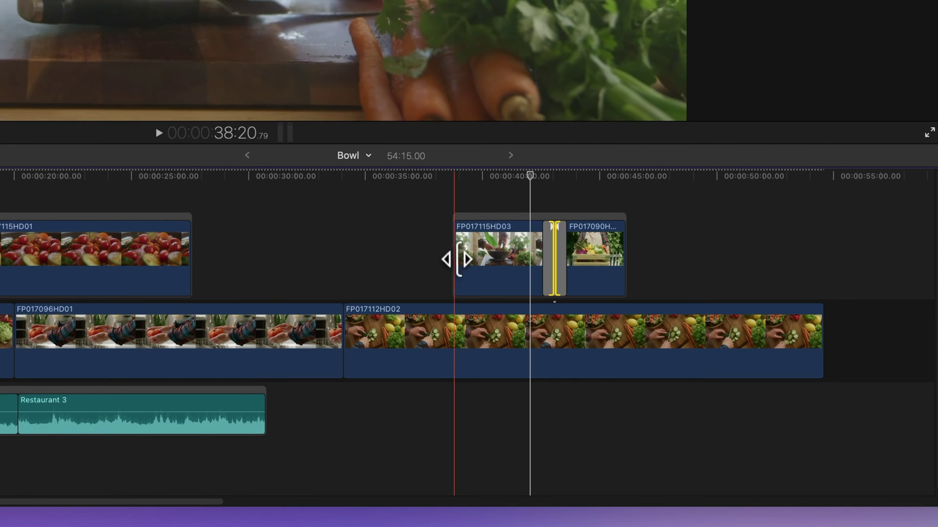
drag(456, 260, 480, 260)
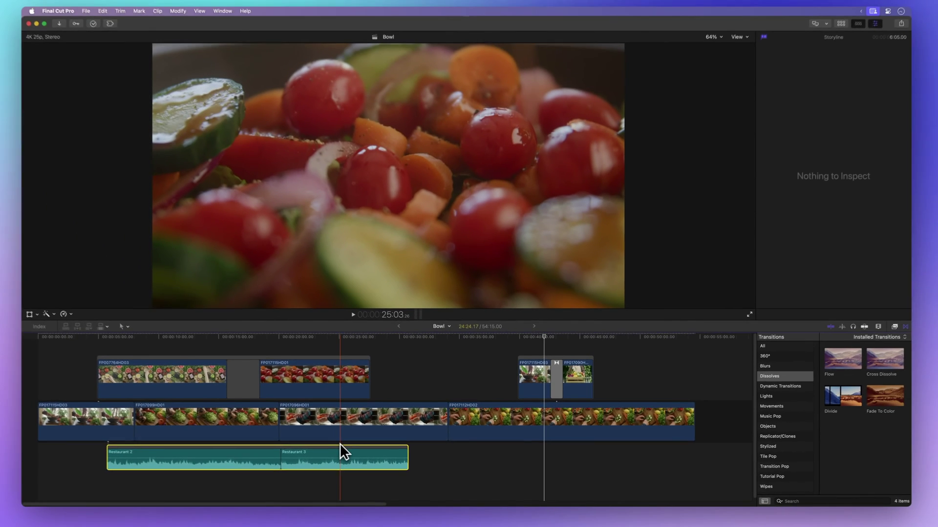
click(347, 454)
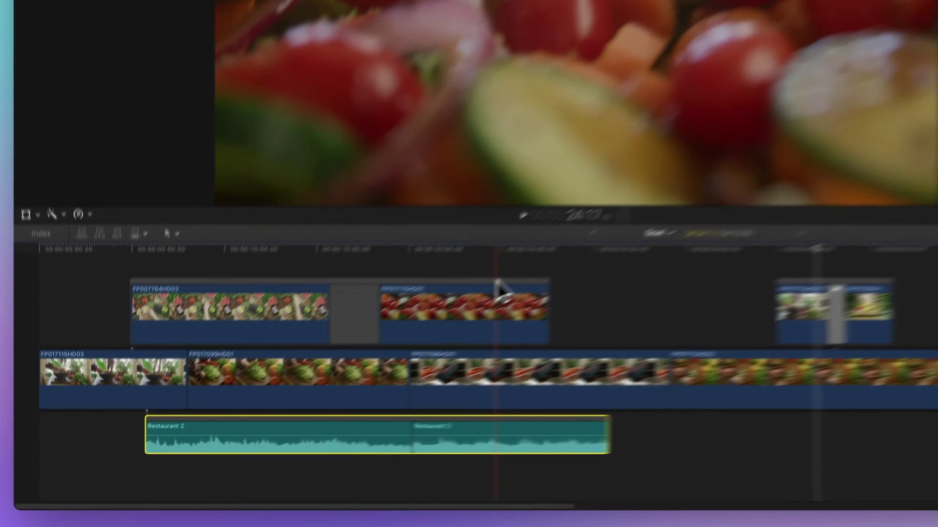
- Drag the upper storyline later near the five-second mark, then reposition FP007764HD03 inside it
click(498, 288)
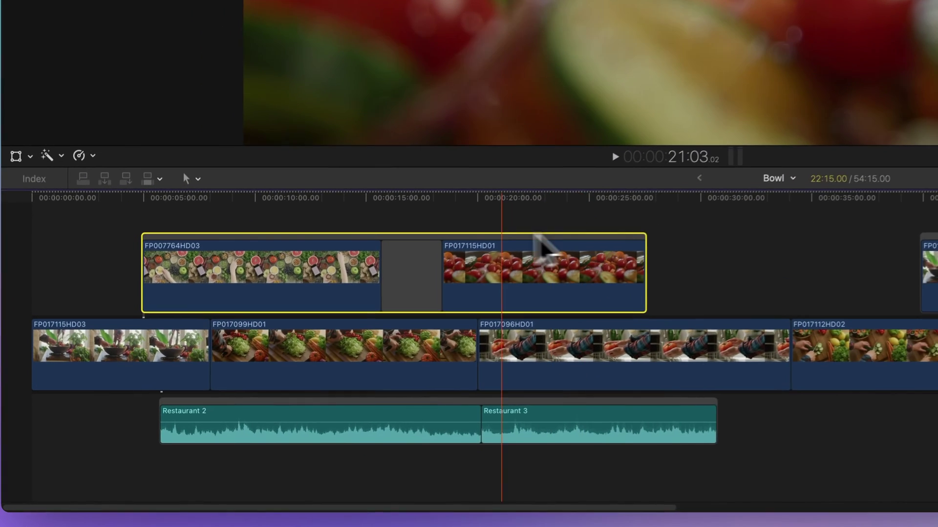
click(207, 220)
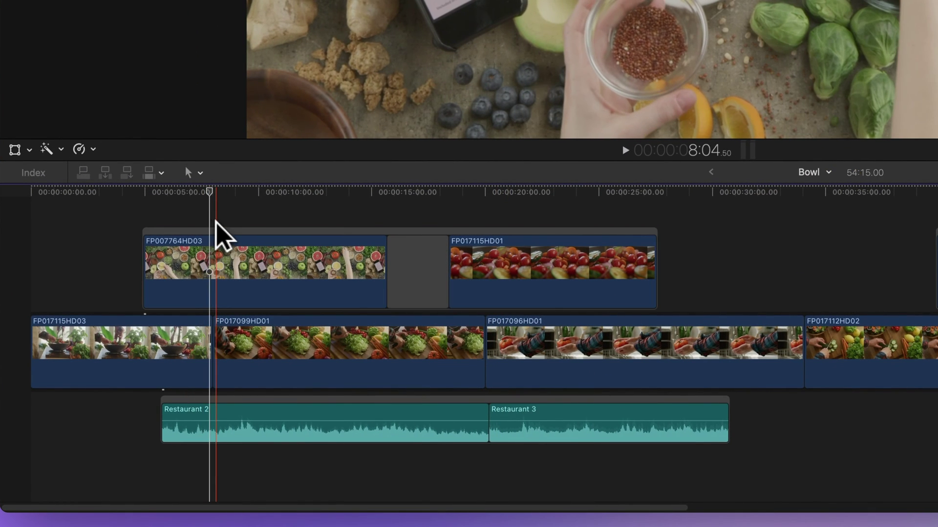
mouse_move(216, 227)
mouse_down()
mouse_move(492, 224)
mouse_move(492, 235)
mouse_move(208, 307)
mouse_up()
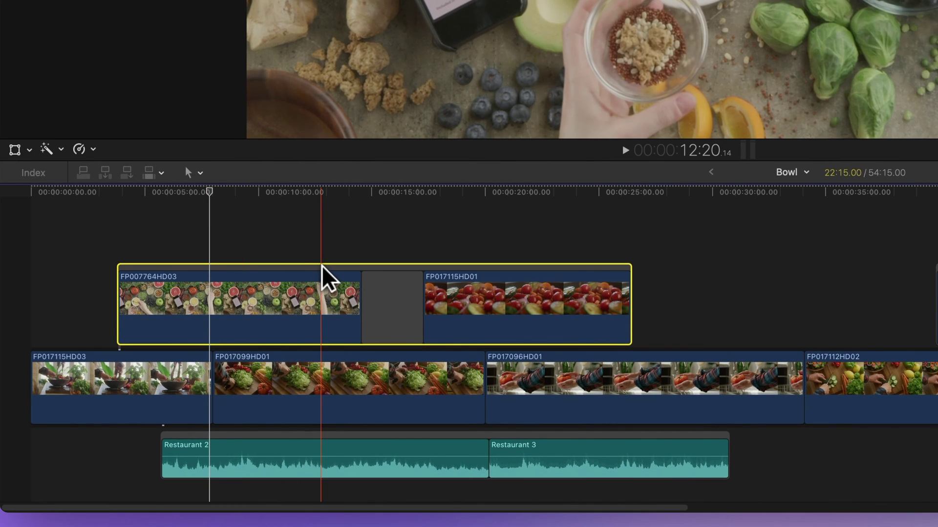
click(326, 293)
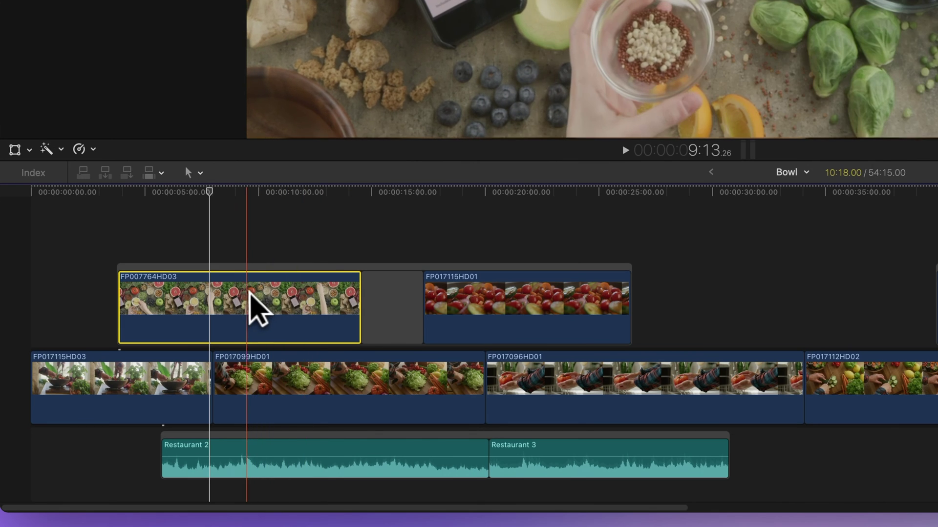
mouse_move(242, 291)
mouse_down()
mouse_move(771, 288)
mouse_move(133, 293)
mouse_up()
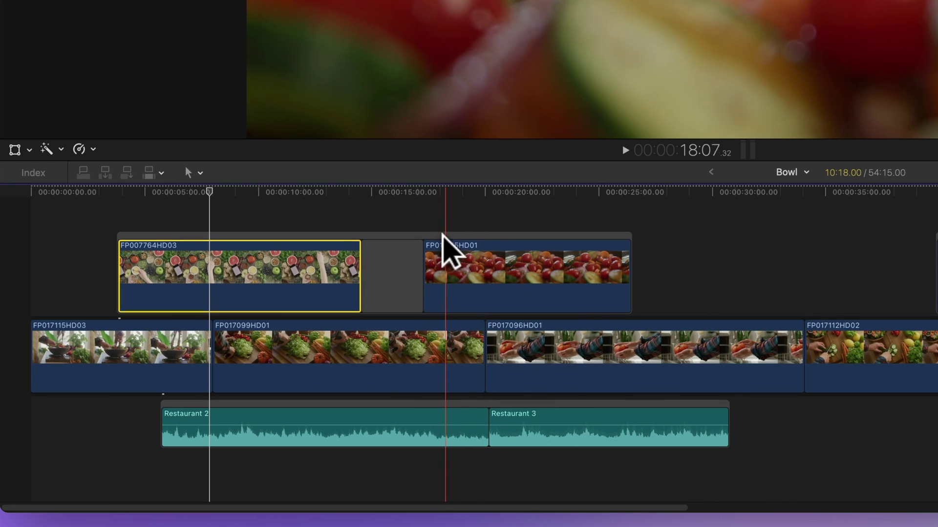
- Select the first storyline and apply Break Apart Clip Items (⇧⌘G)
click(447, 234)
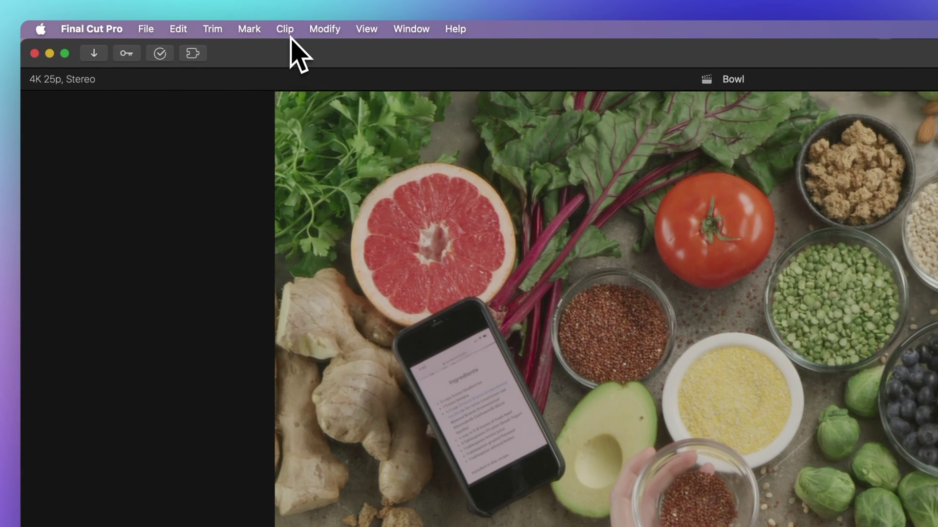
click(287, 33)
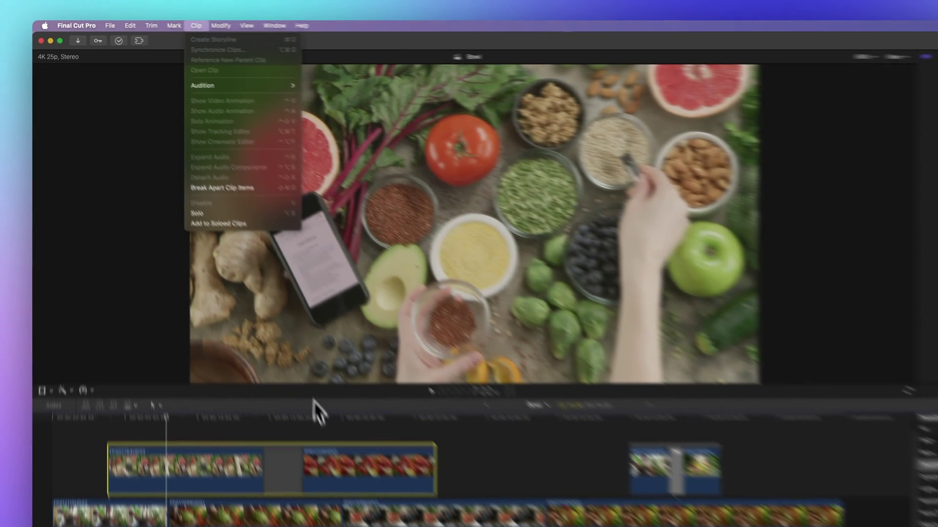
key(shift+super+g)
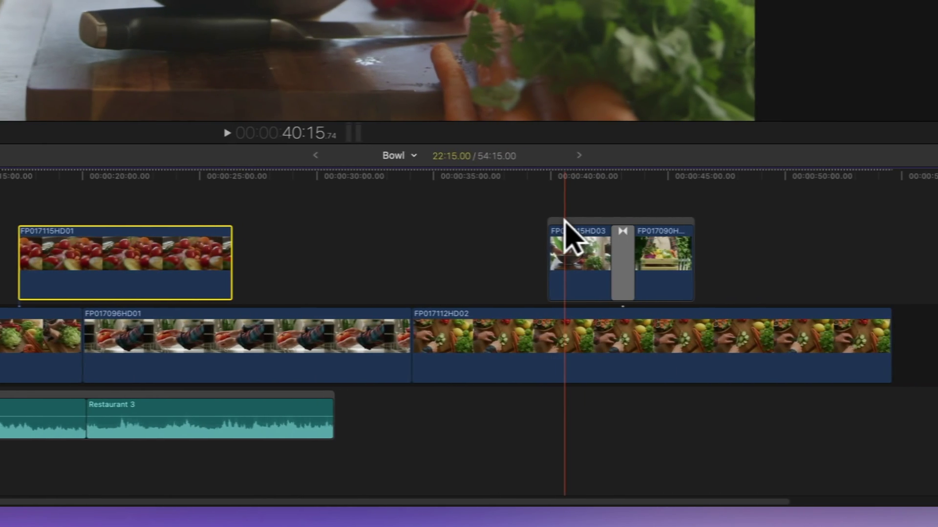
- Drag the transitioned FP017115HD03 storyline into the primary storyline before FP017112HD02
drag(564, 231, 546, 221)
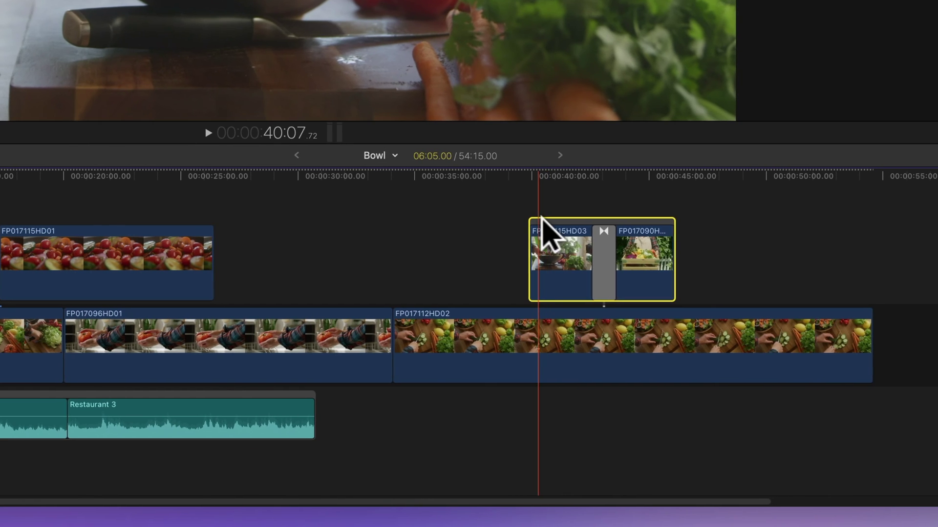
drag(546, 219, 414, 338)
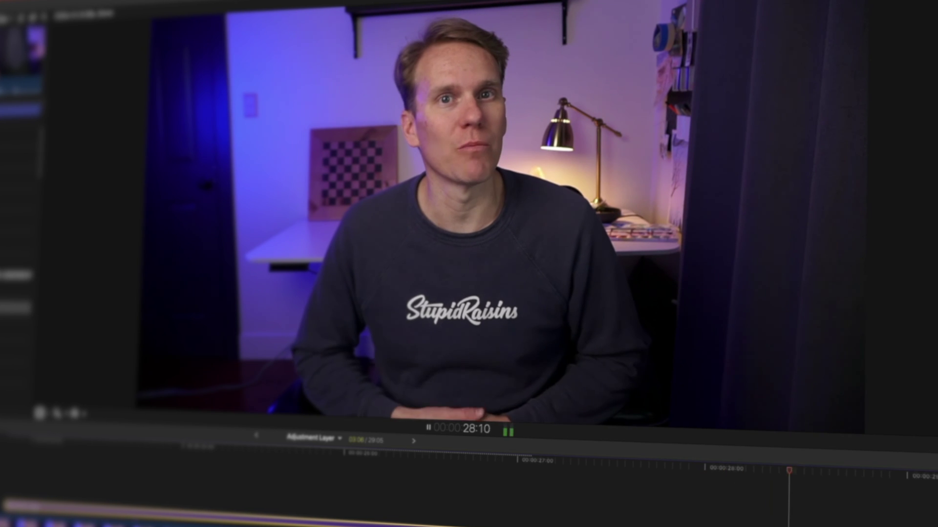
key(space)
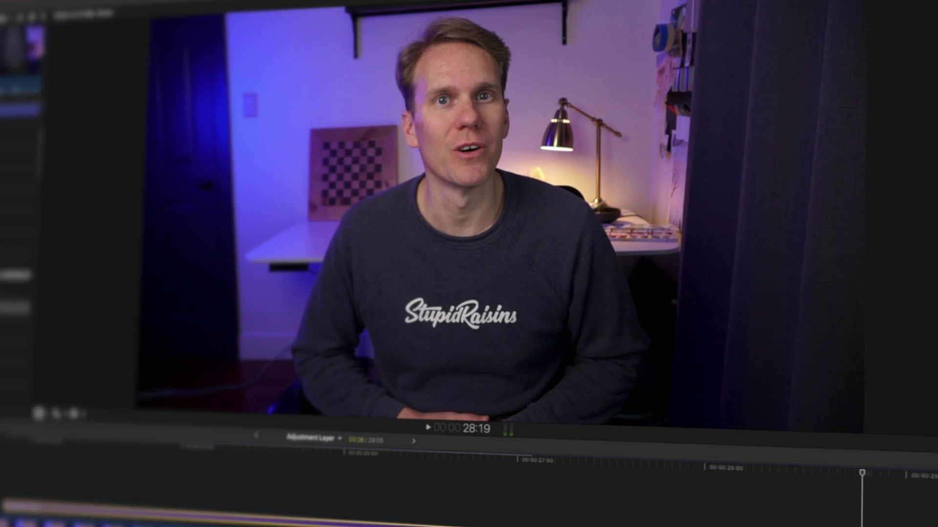